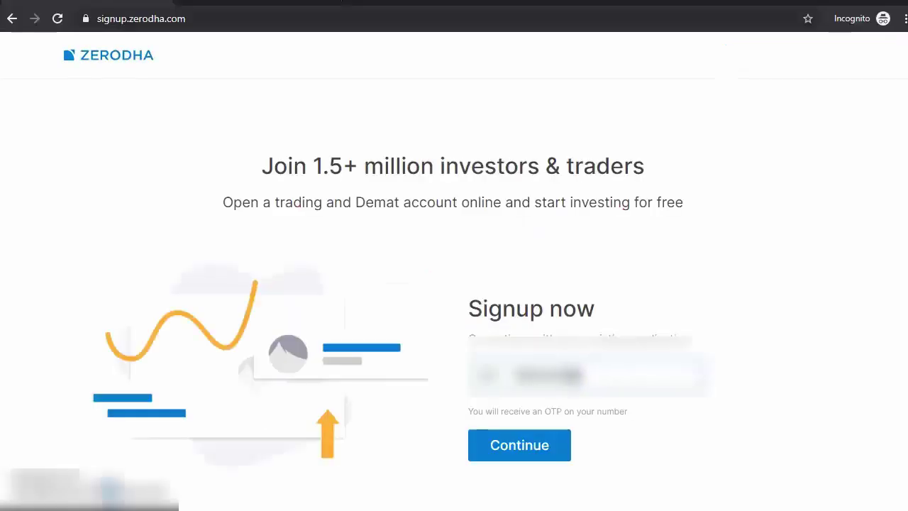
- Submit the mobile number and verify it with the SMS OTP
text(98)
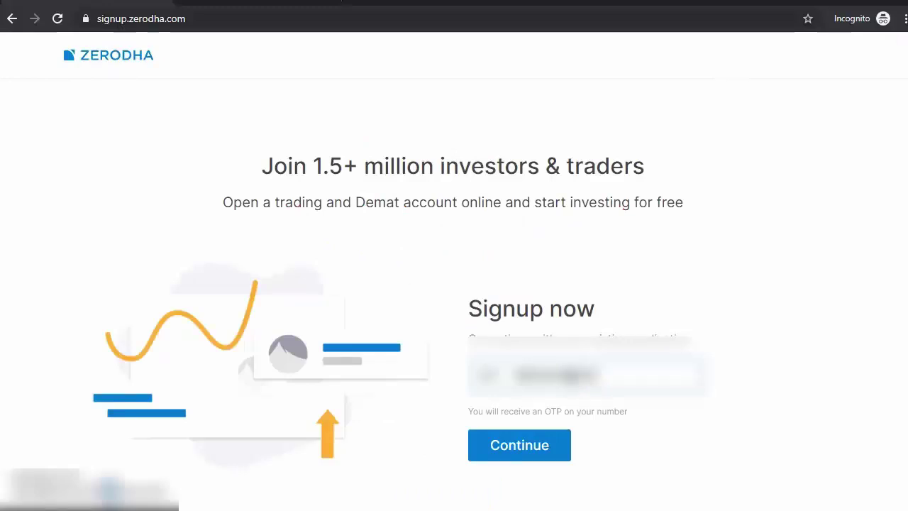
click(532, 457)
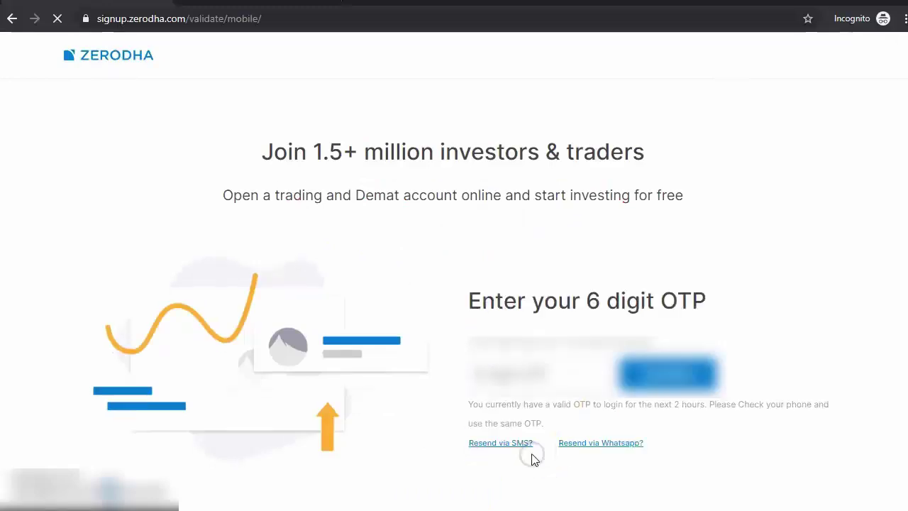
text(123456)
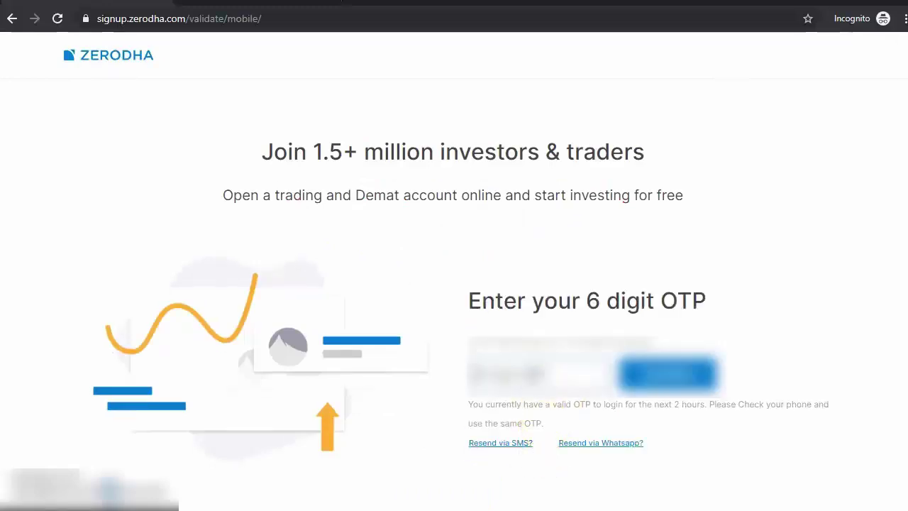
key(ctrl+a)
text(1234)
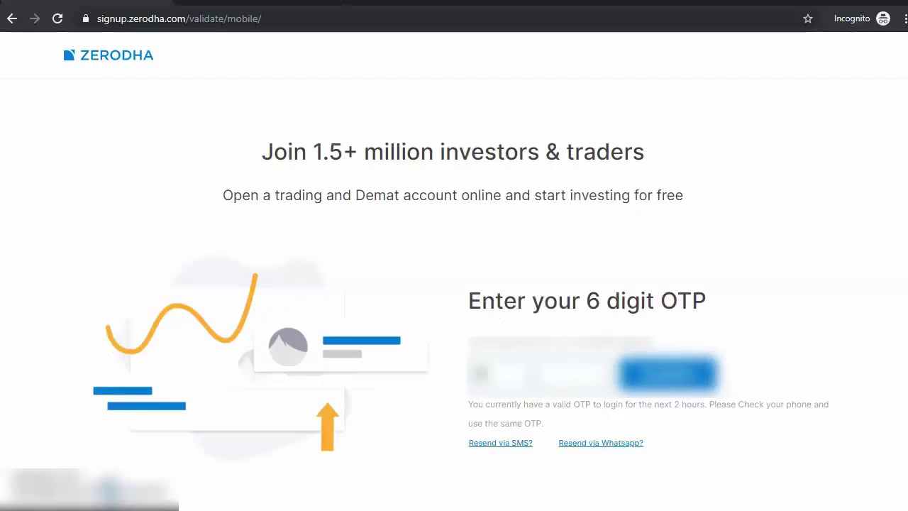
text(56)
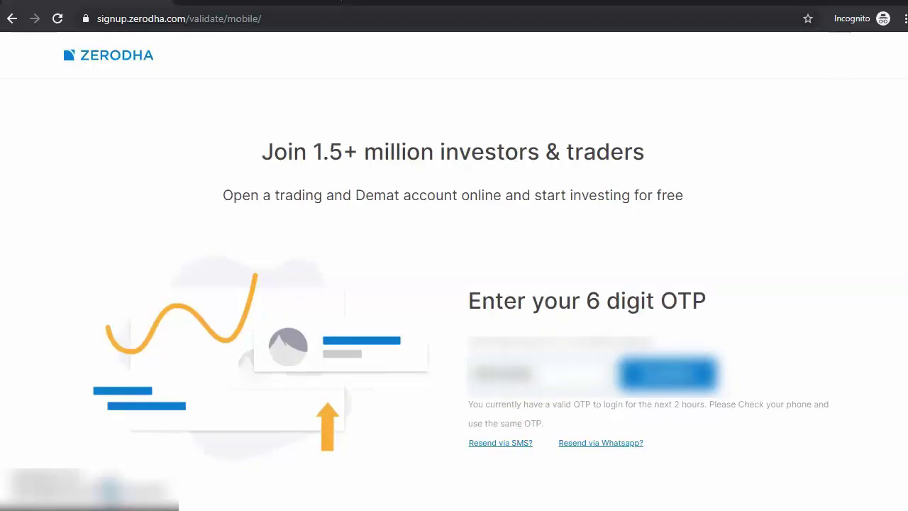
click(695, 399)
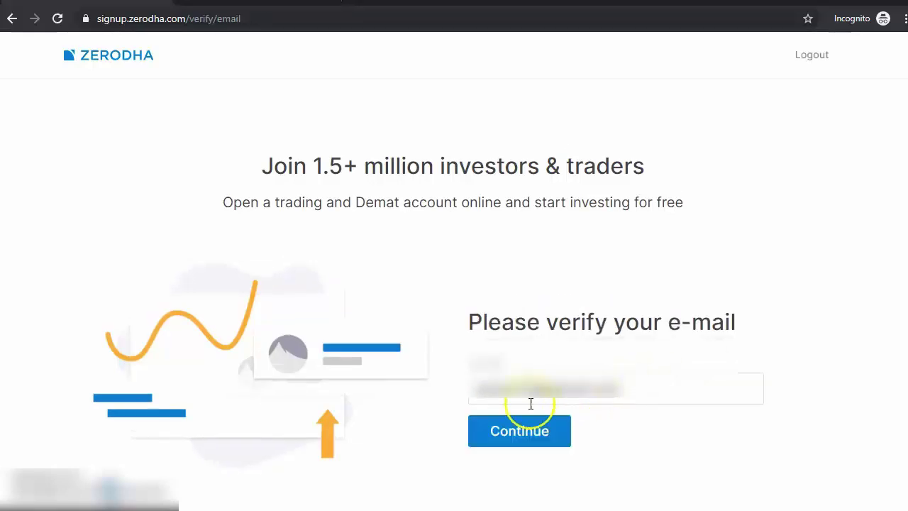
- Submit the e-mail address and verify it with the e-mailed OTP
click(531, 438)
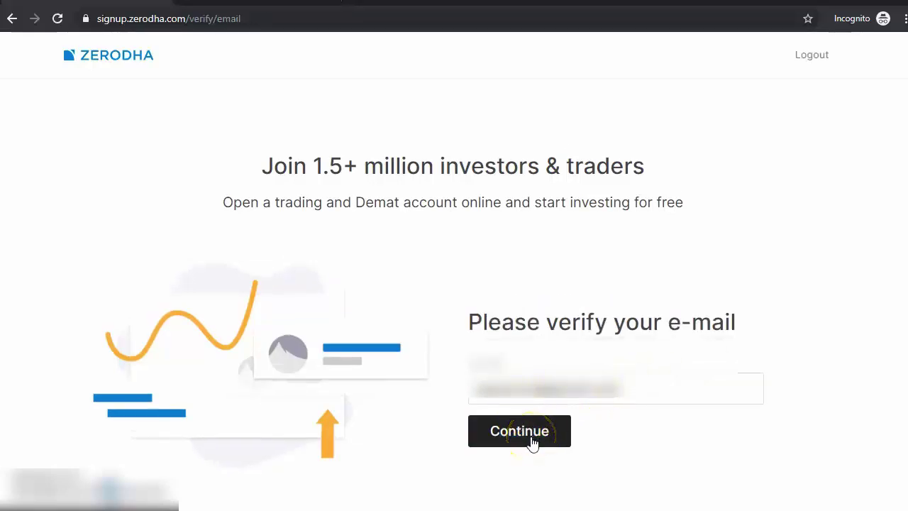
click(531, 438)
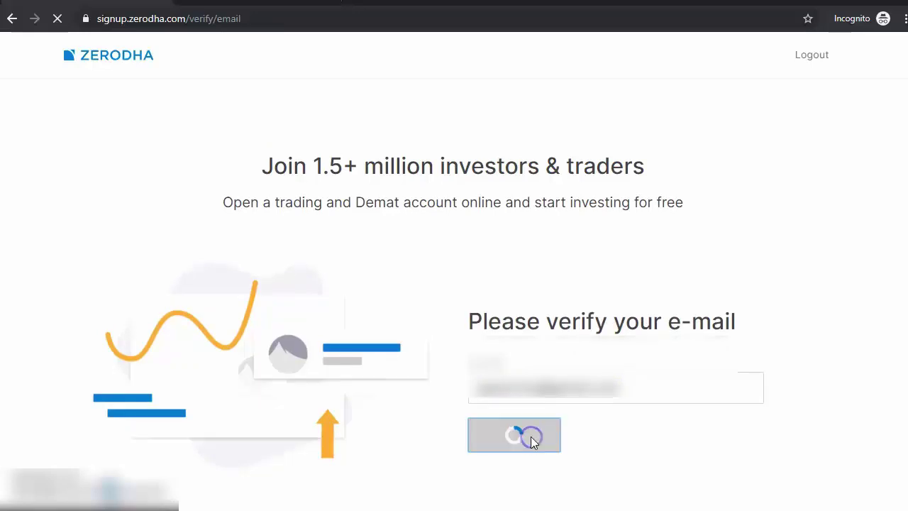
click(528, 386)
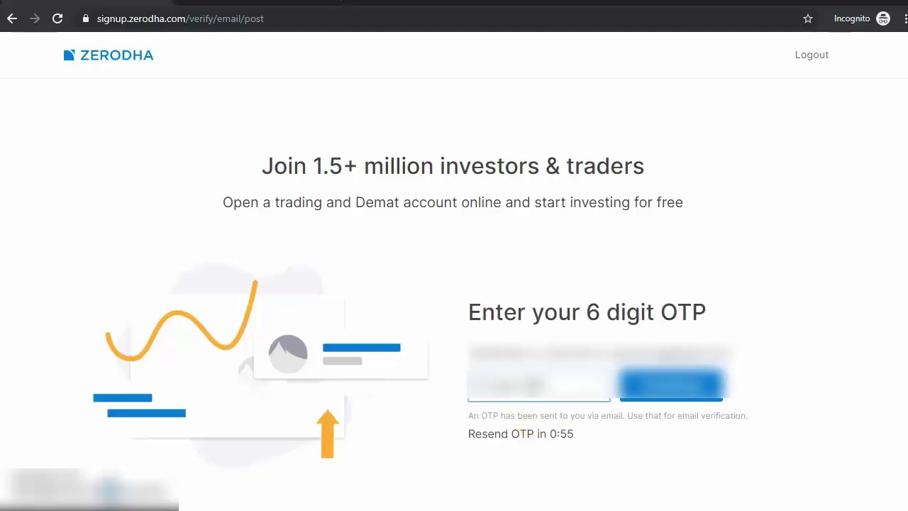
click(659, 396)
click(136, 263)
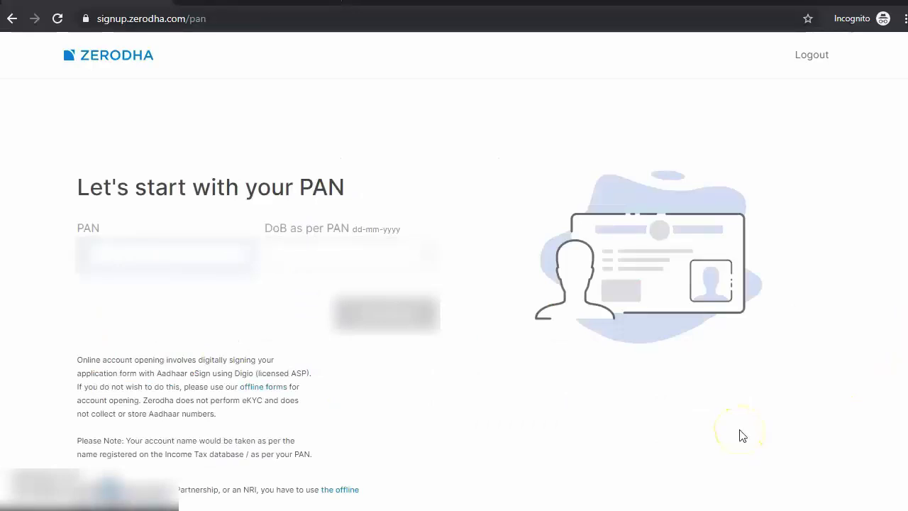
- Enter the PAN, set the date of birth to 12 August, and submit both
text(ABCDE1234)
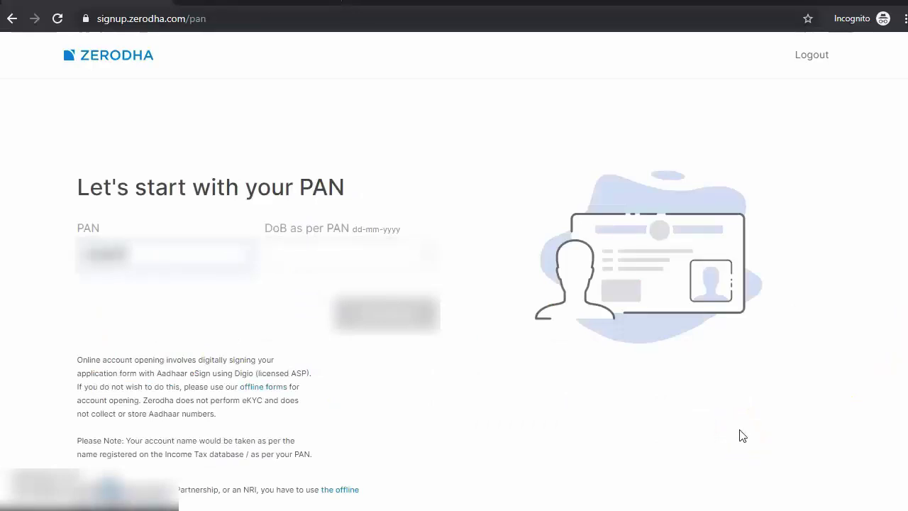
text(F)
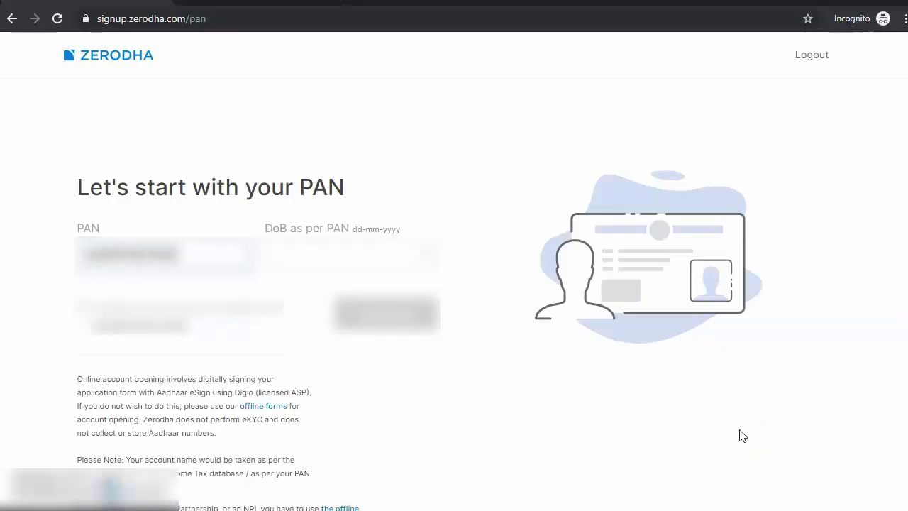
click(361, 258)
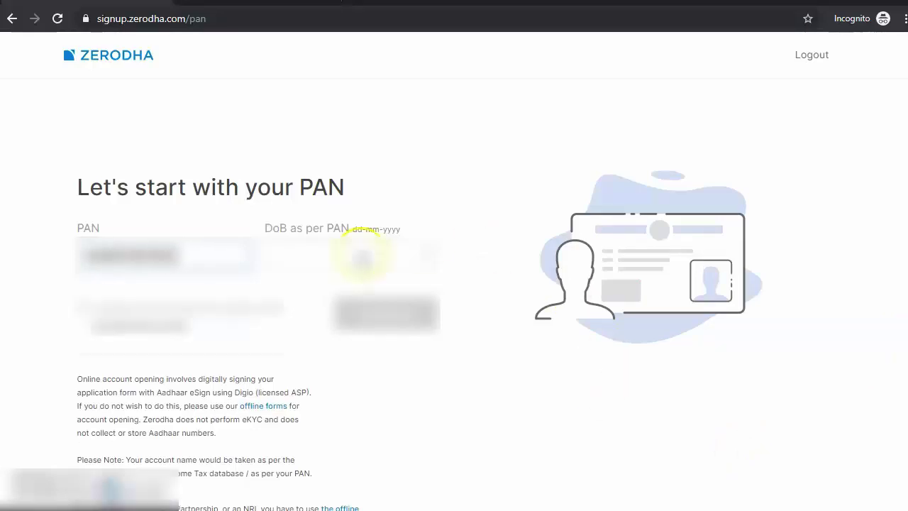
click(424, 257)
click(399, 281)
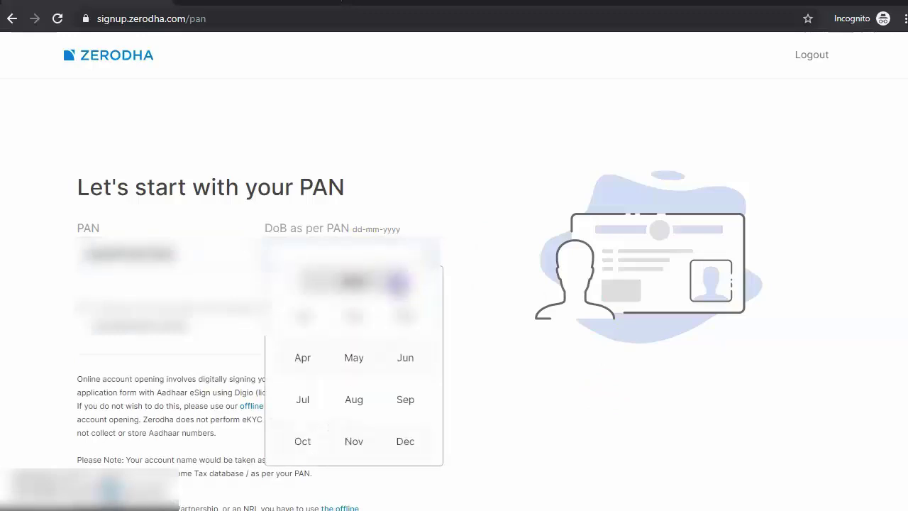
click(350, 399)
click(331, 375)
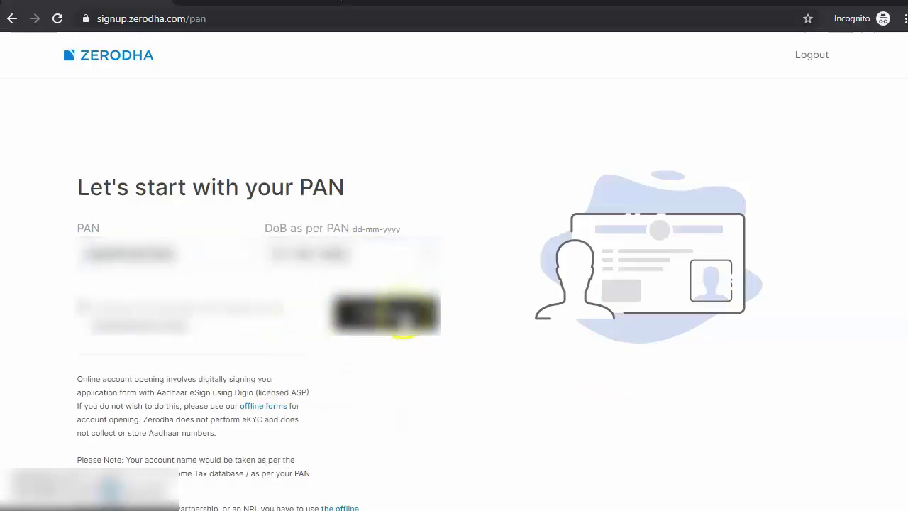
click(390, 313)
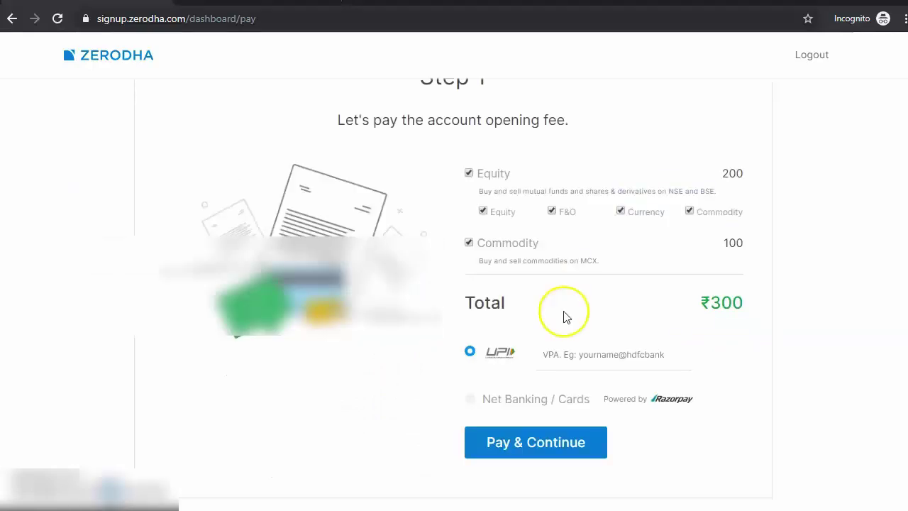
- Pay the ₹300 account opening fee through your UPI ID
click(590, 349)
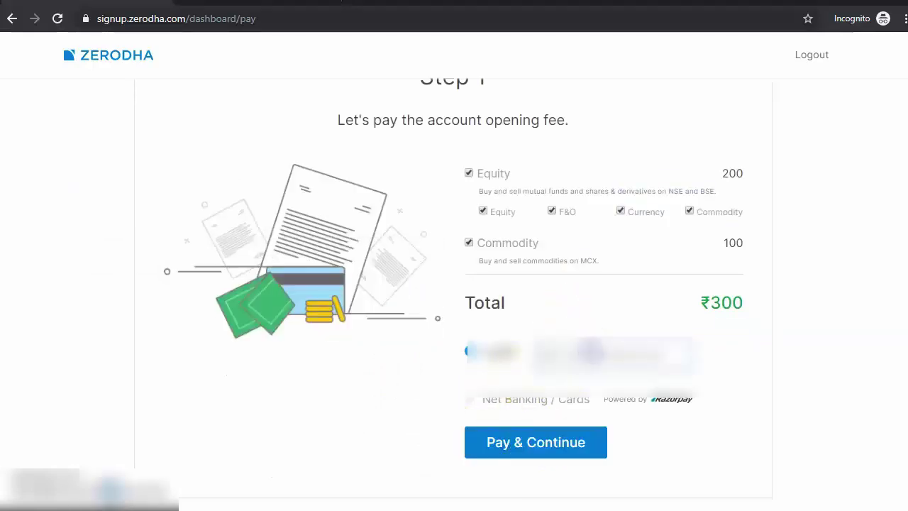
text(9876543210)
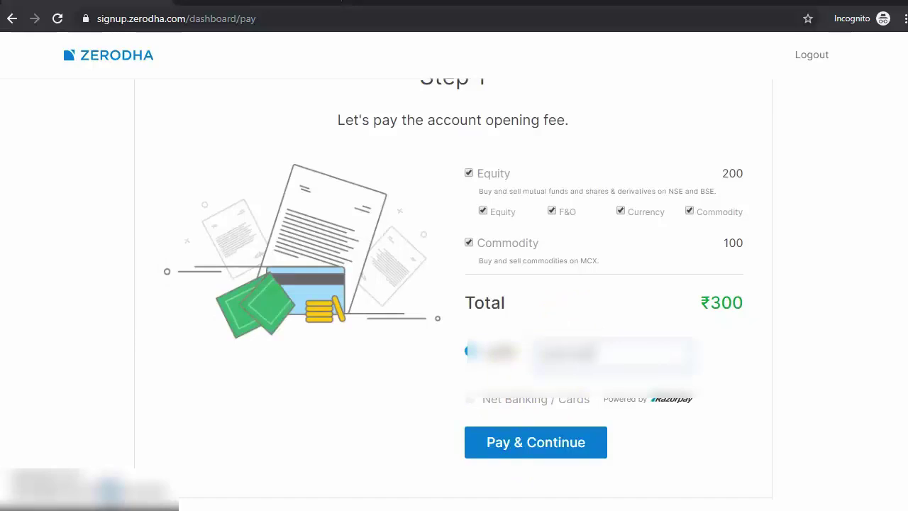
text(@)
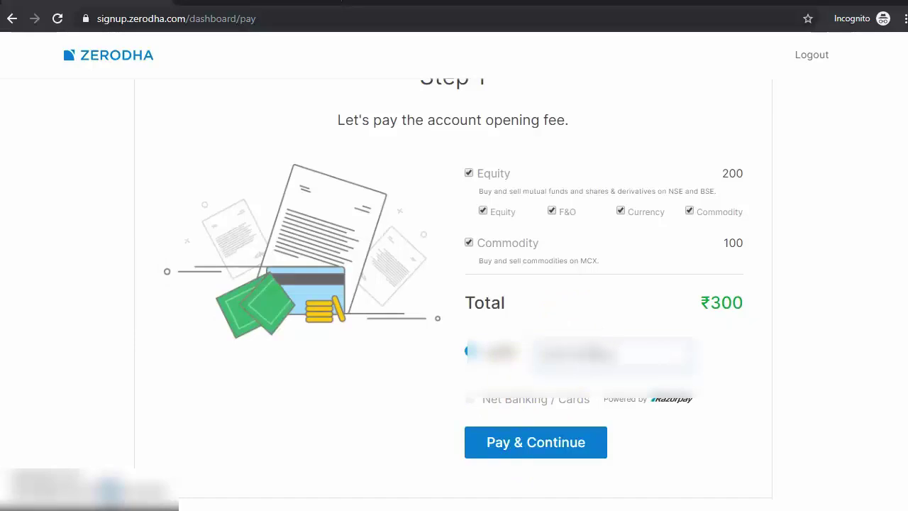
click(476, 429)
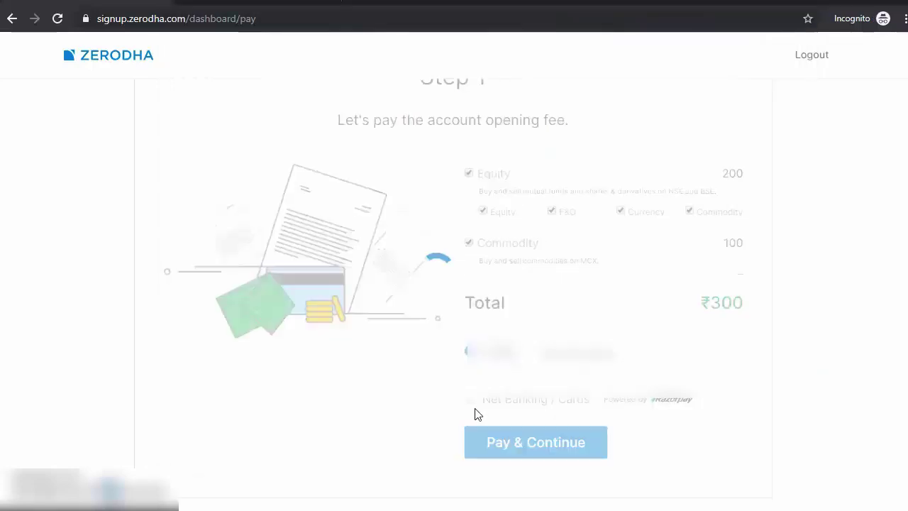
- Begin Aadhaar linking via DigiLocker and sign in with your mobile number and OTP
click(49, 419)
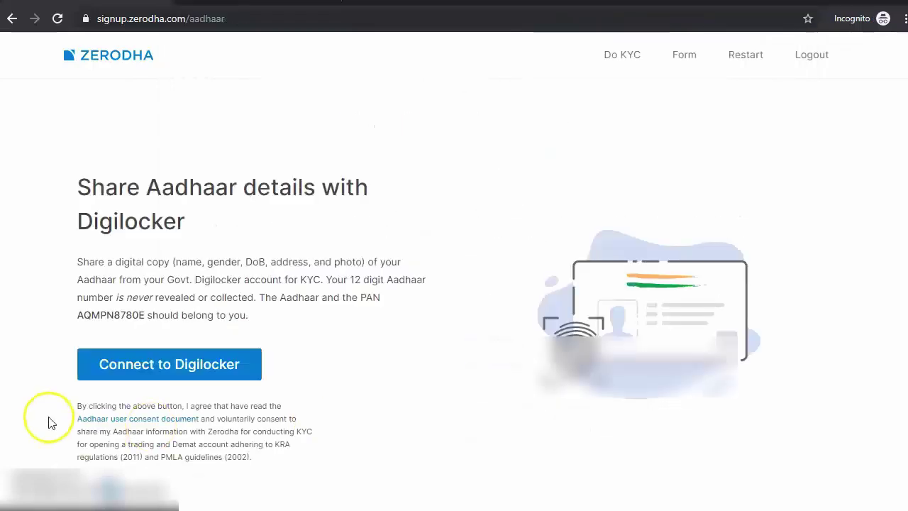
click(166, 367)
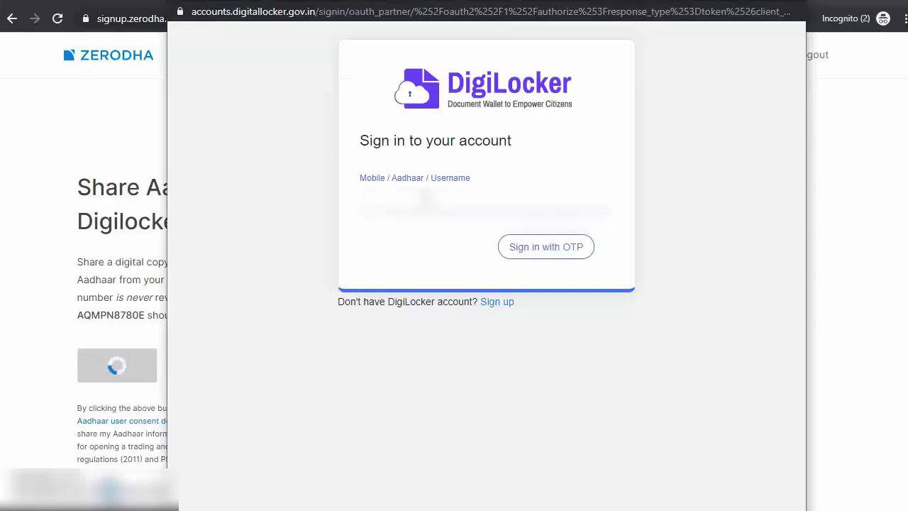
text(9876543210)
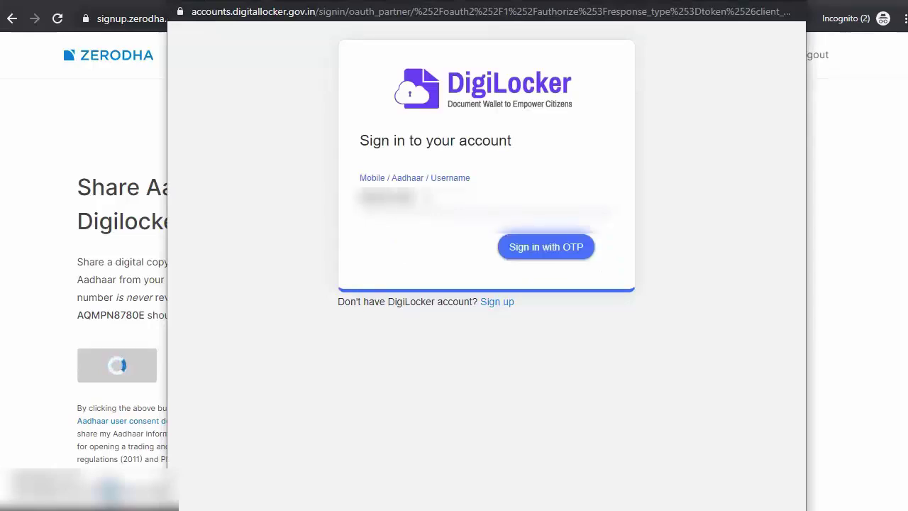
click(546, 248)
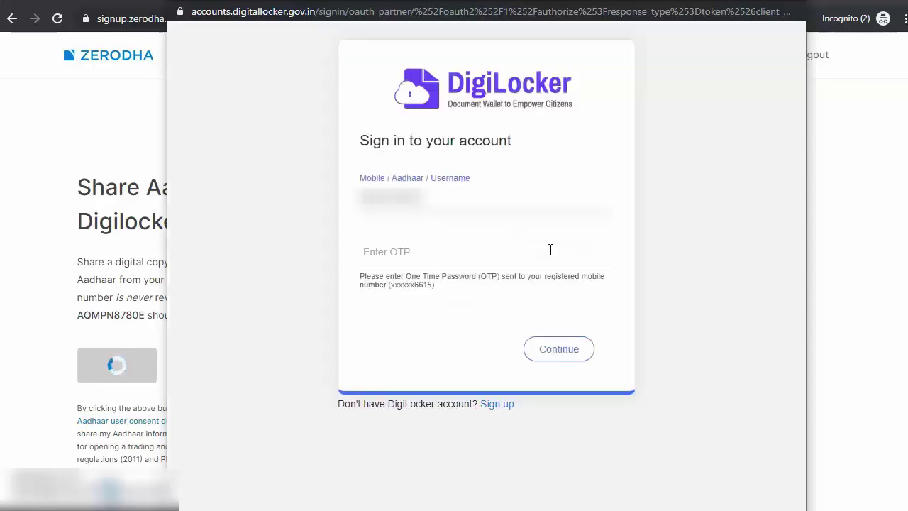
click(551, 249)
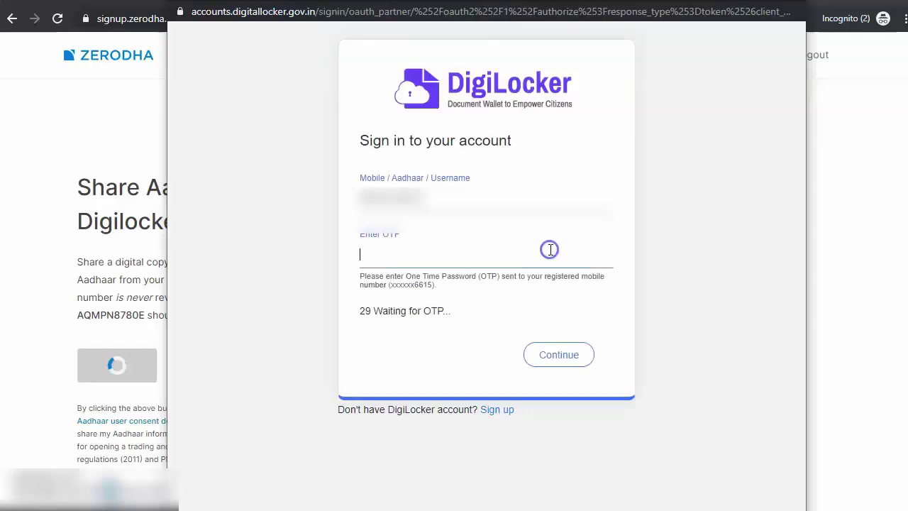
text(••••••)
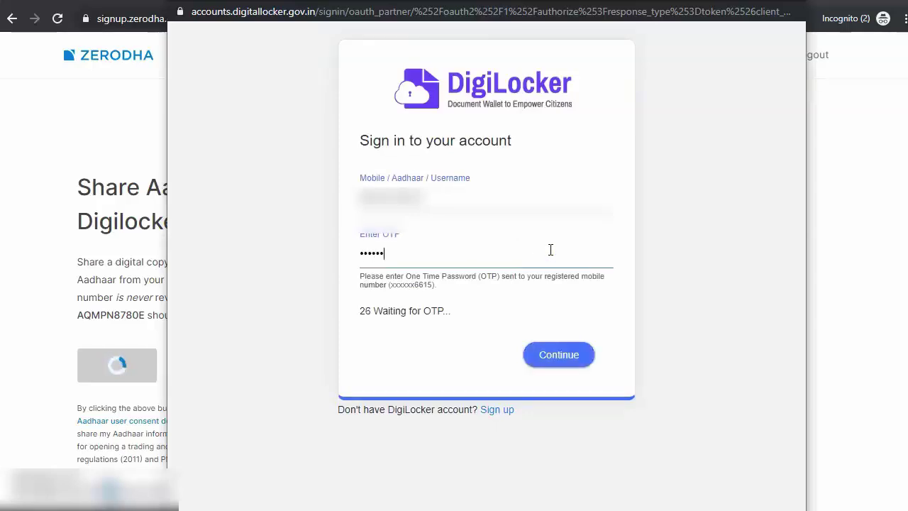
click(553, 368)
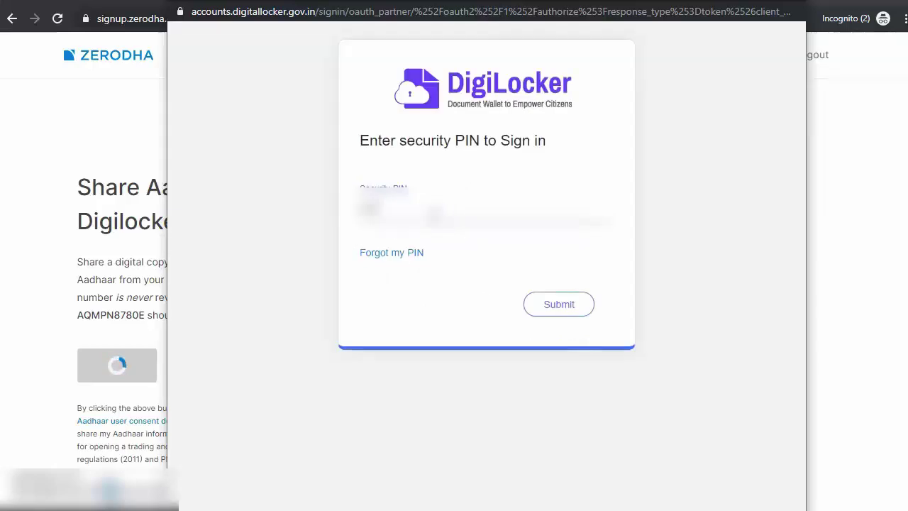
- Enter the DigiLocker security PIN, allow Zerodha access, and share the Aadhaar copy
text(•)
click(557, 307)
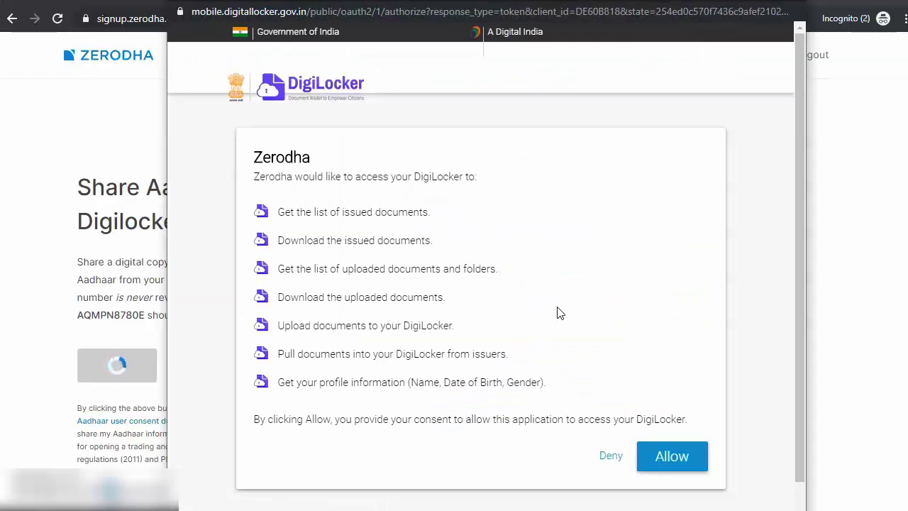
click(670, 456)
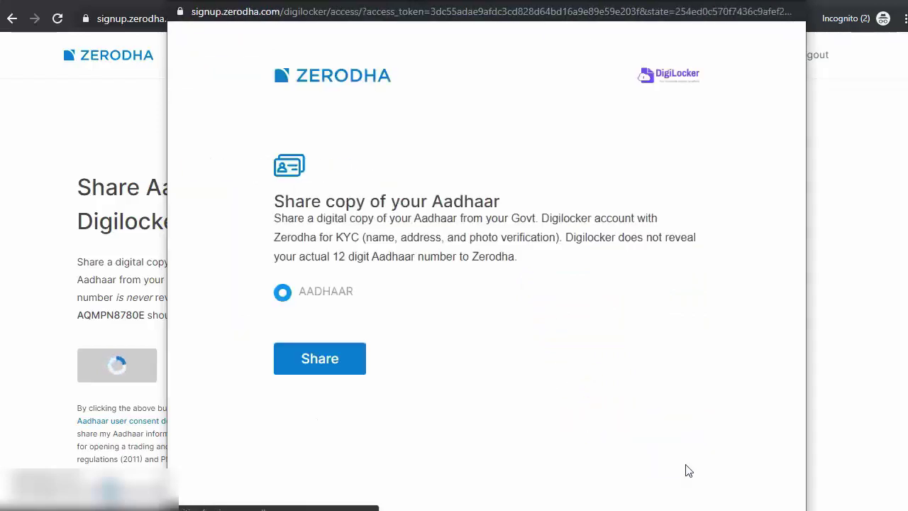
click(331, 358)
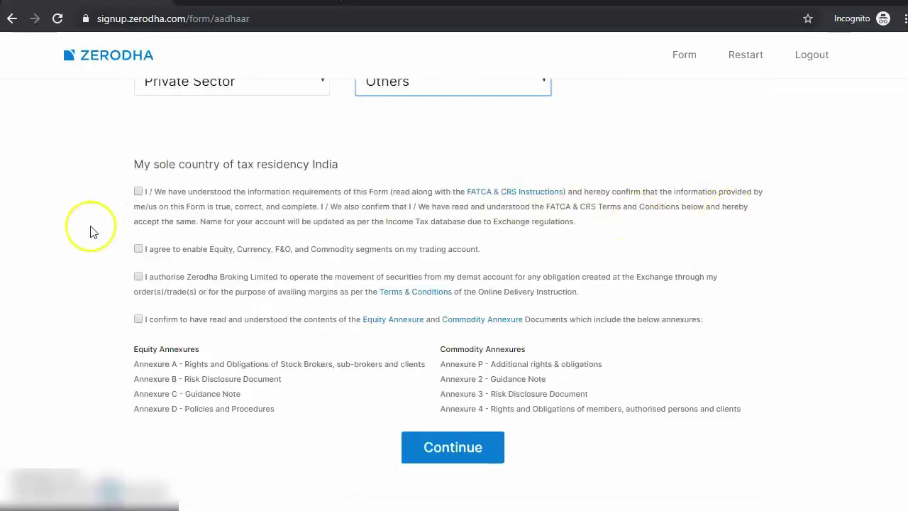
- Tick the FATCA & CRS declaration and the Equity, Currency, F&O and Commodity checkbox
click(139, 192)
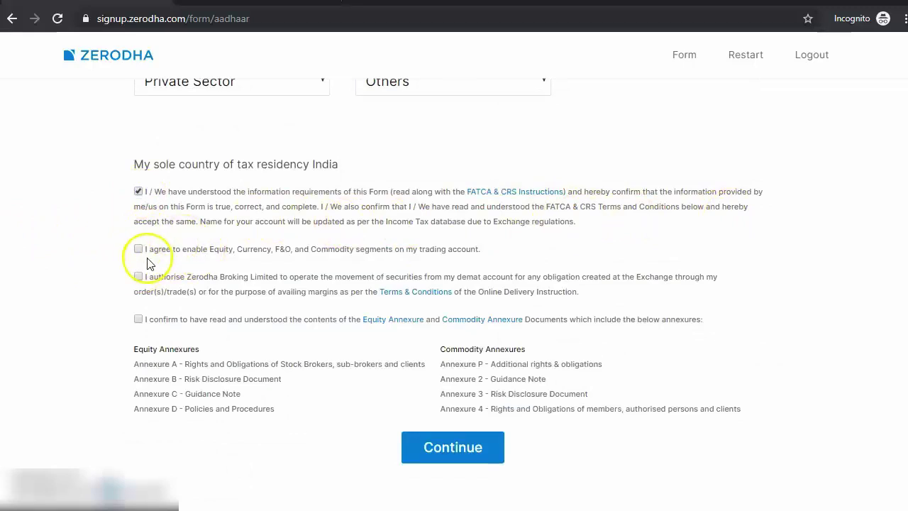
click(178, 253)
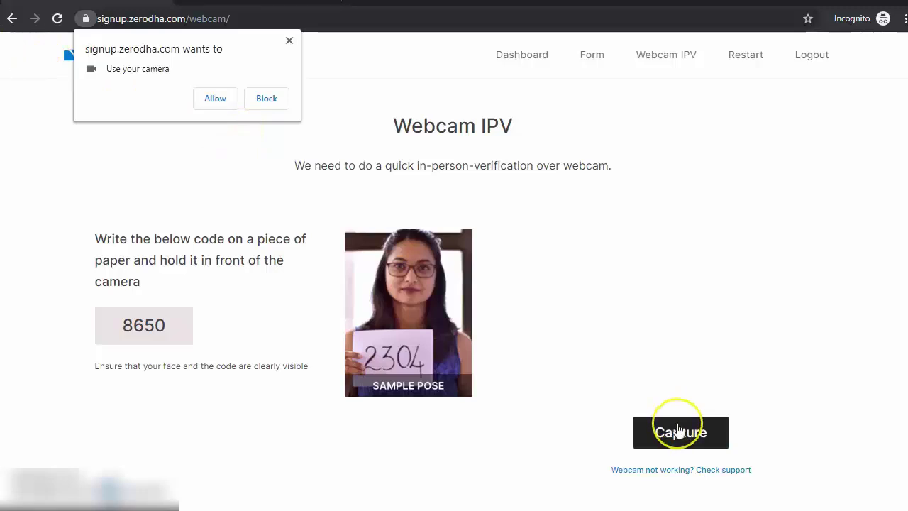
- Capture the webcam IPV photo, dismissing the webcam error and allowing camera access
click(678, 435)
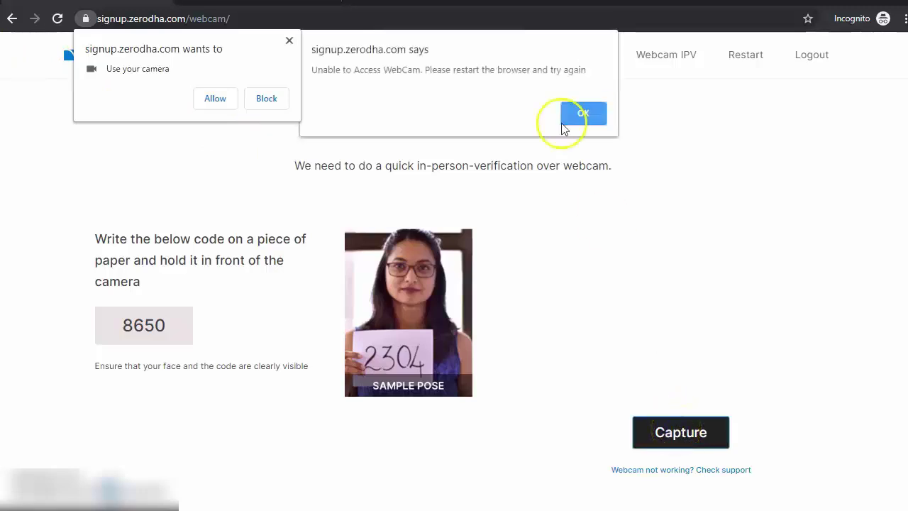
click(579, 105)
click(692, 445)
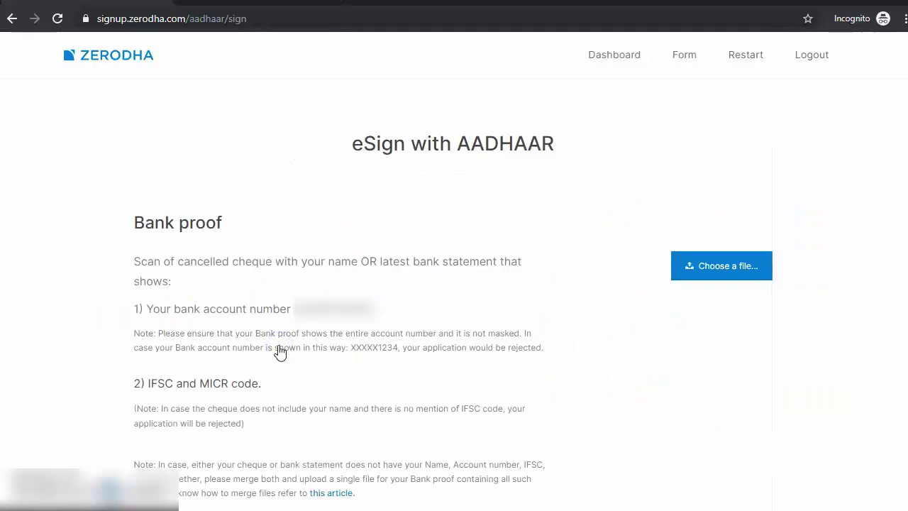
- Upload the bank proof and signature files from the Desktop Proofs folder
click(715, 265)
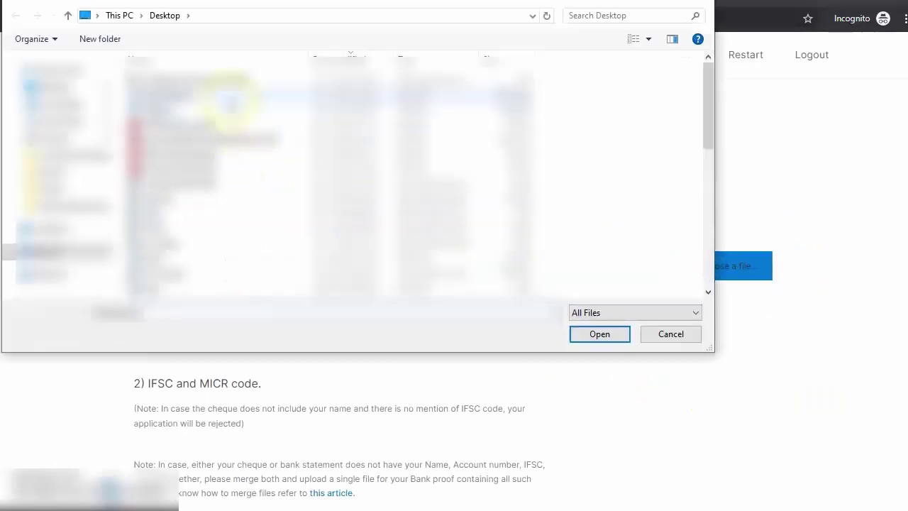
click(53, 189)
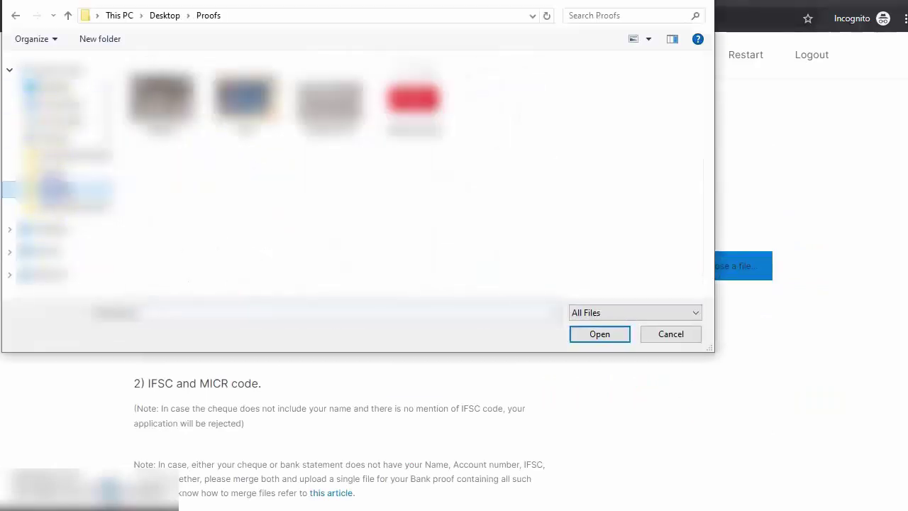
double_click(415, 97)
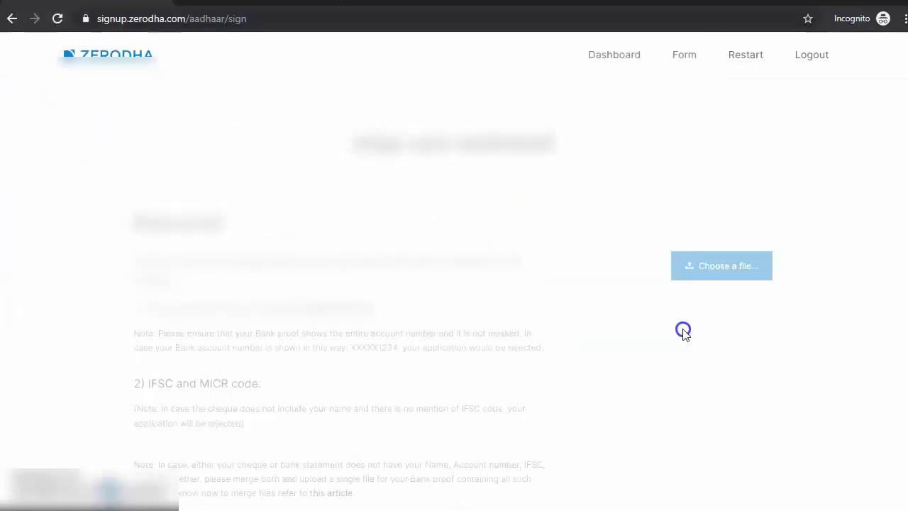
scroll(638, 348, down, 5)
click(719, 355)
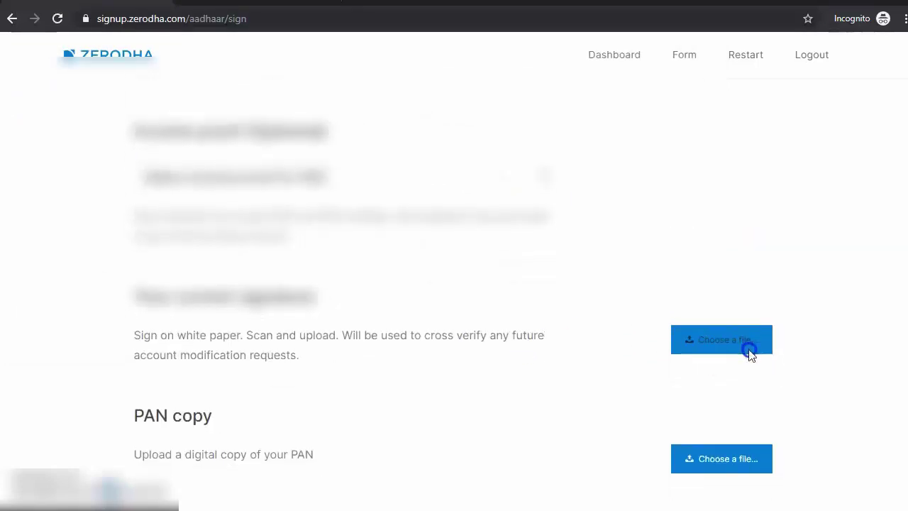
click(354, 127)
double_click(355, 127)
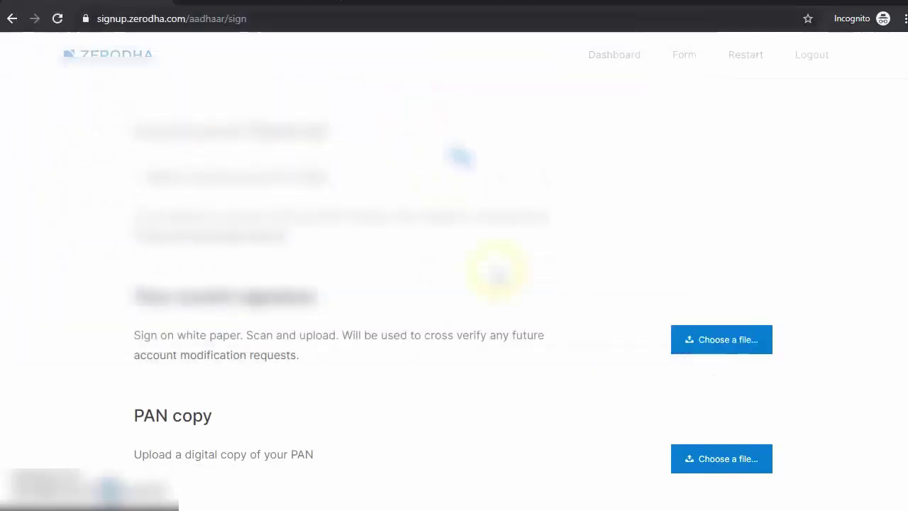
- Upload the PAN copy from the Proofs folder
scroll(494, 263, down, 3)
click(717, 262)
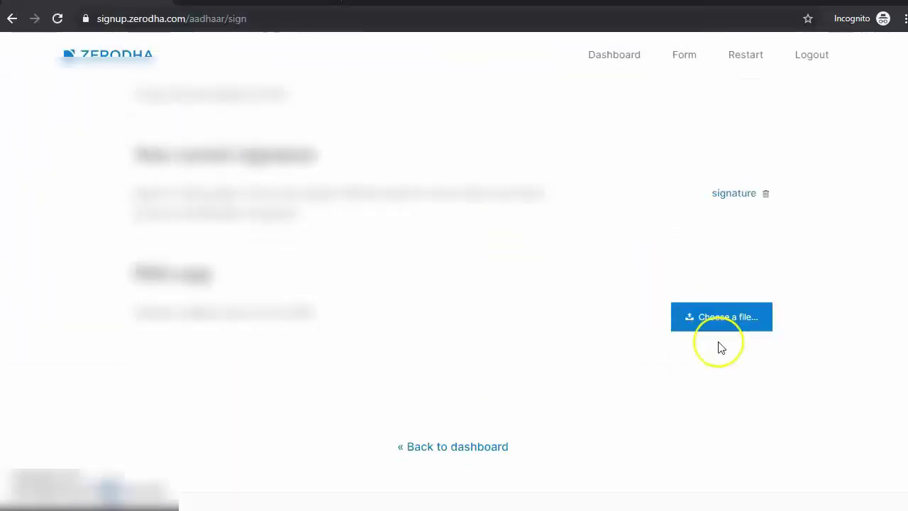
click(724, 331)
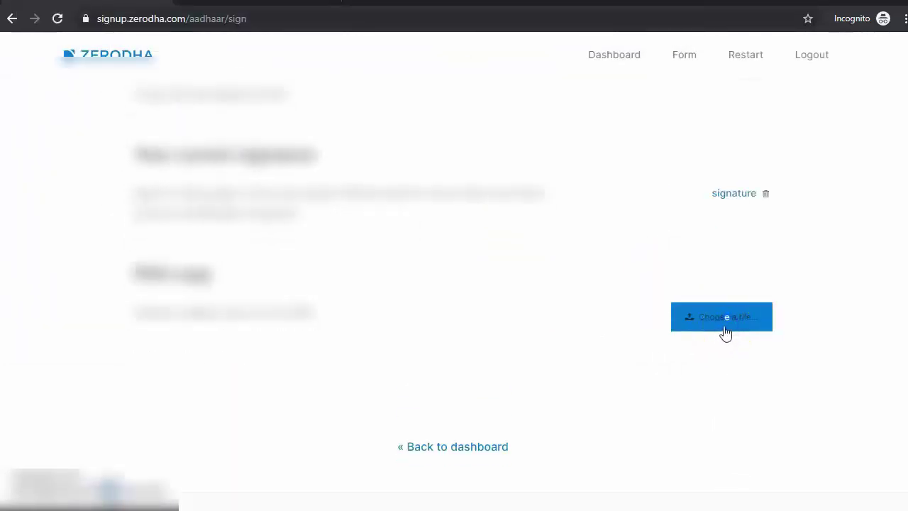
click(724, 332)
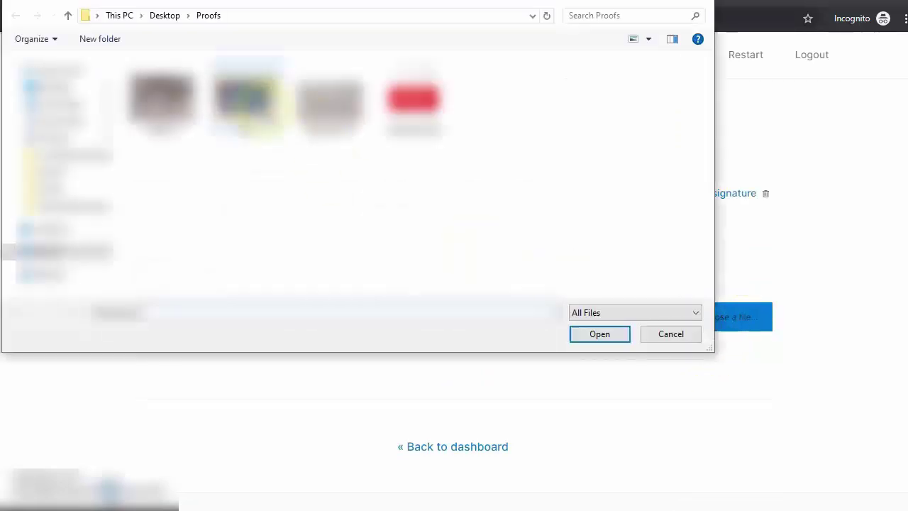
double_click(245, 100)
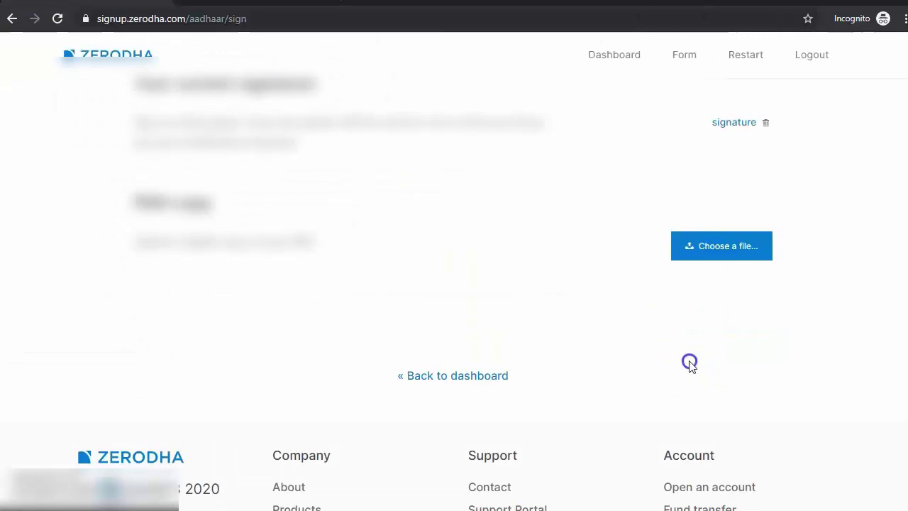
click(288, 348)
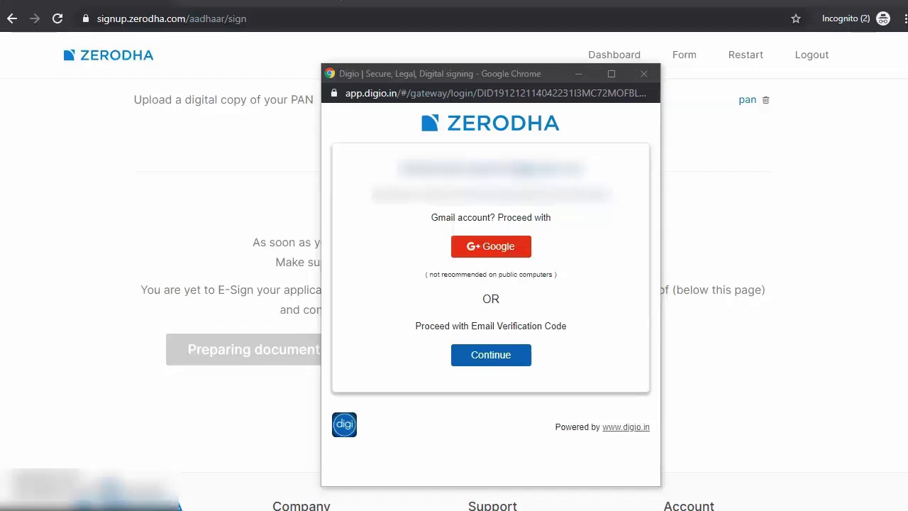
- Verify by e-mail with the pasted security code and sign the application form
click(491, 358)
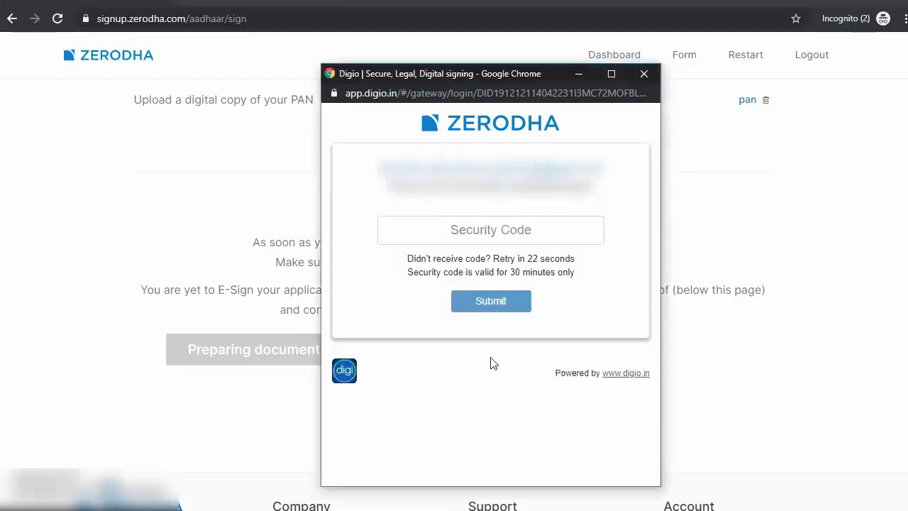
key(ctrl+v)
click(477, 302)
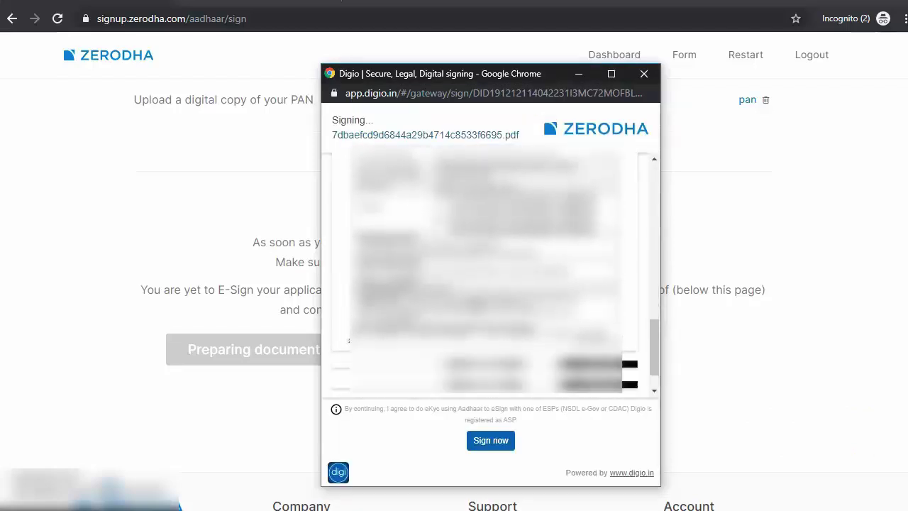
click(508, 439)
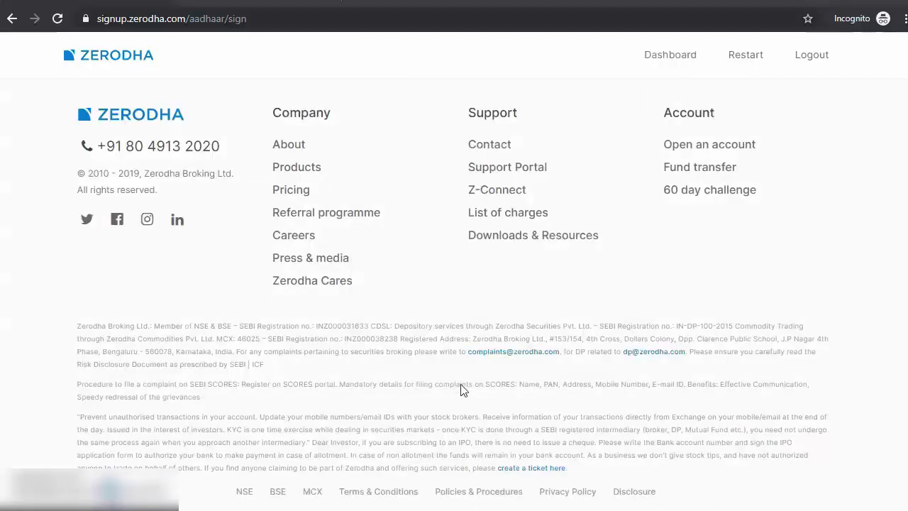
- Open the Dashboard and reload it to view the account opening status timeline
scroll(457, 384, up, 5)
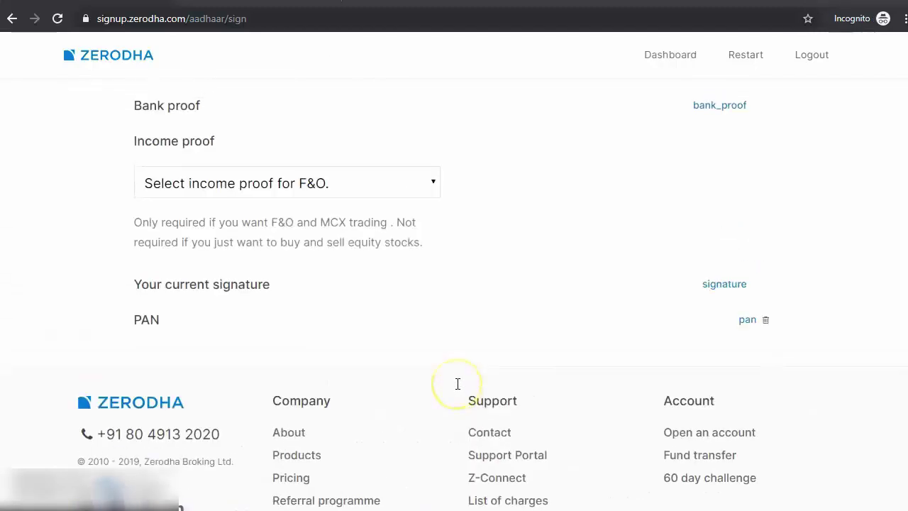
scroll(457, 384, up, 4)
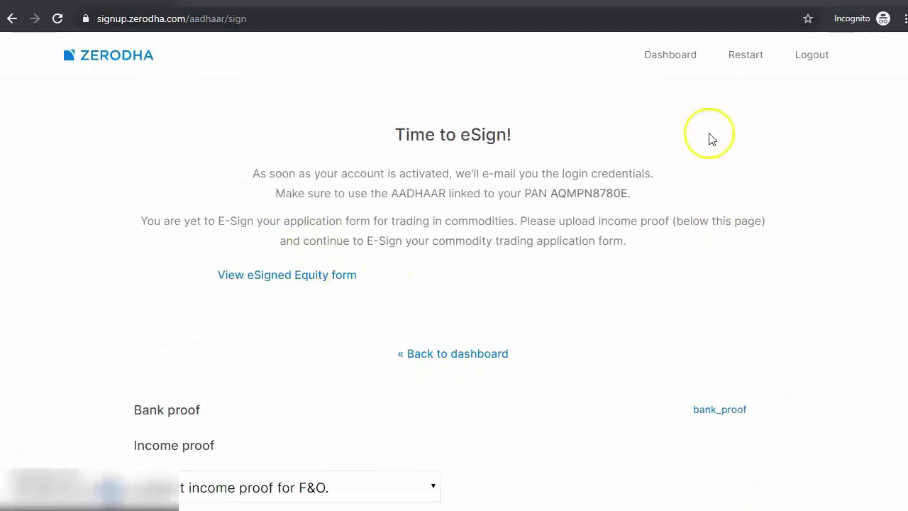
click(668, 57)
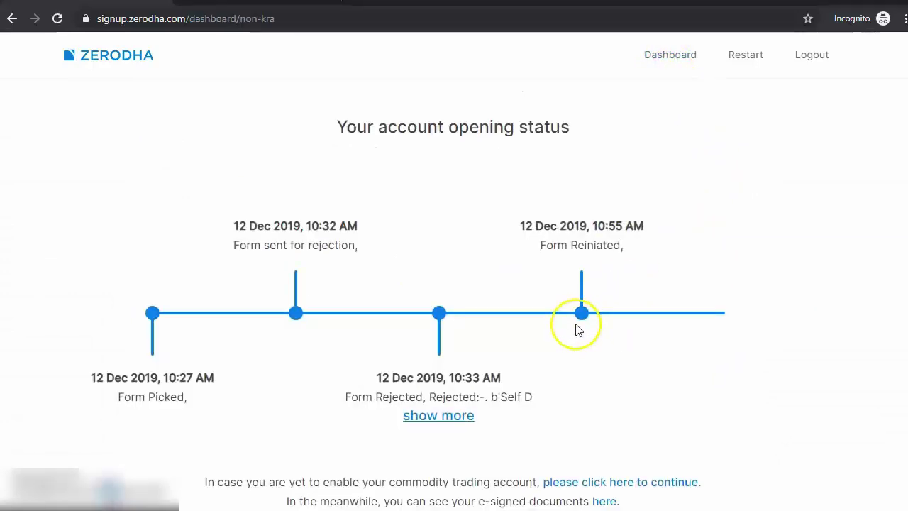
scroll(229, 254, down, 6)
scroll(295, 245, up, 3)
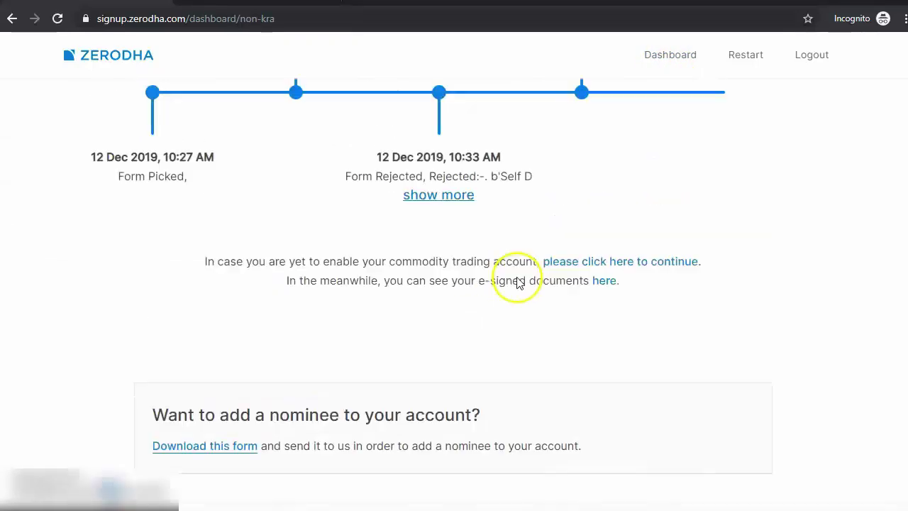
scroll(518, 282, up, 3)
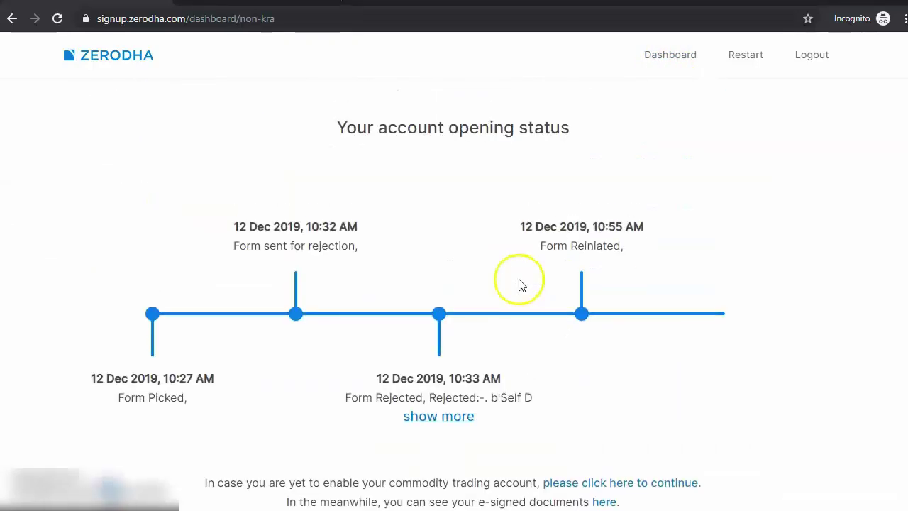
click(662, 63)
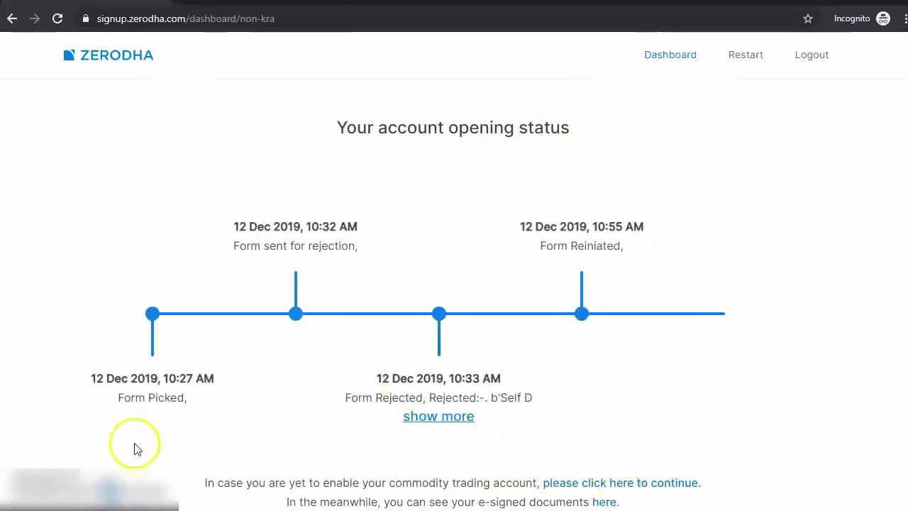
scroll(136, 449, down, 1)
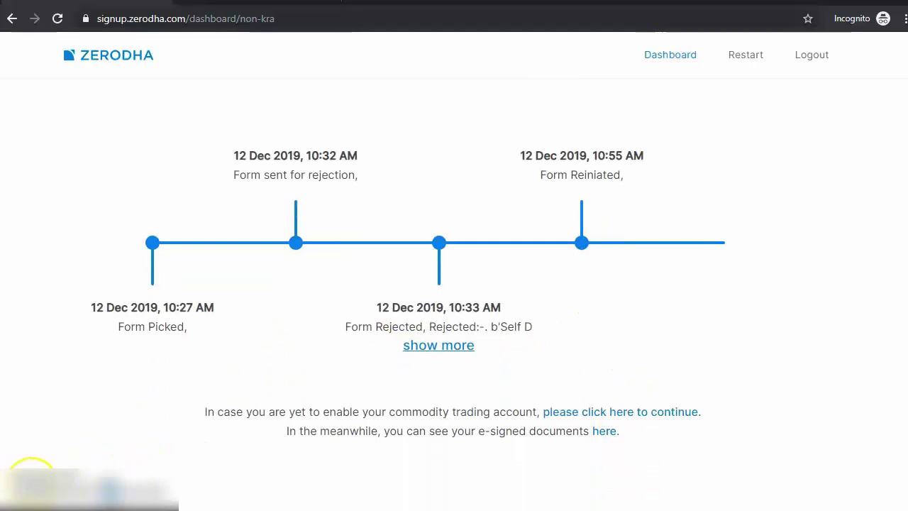